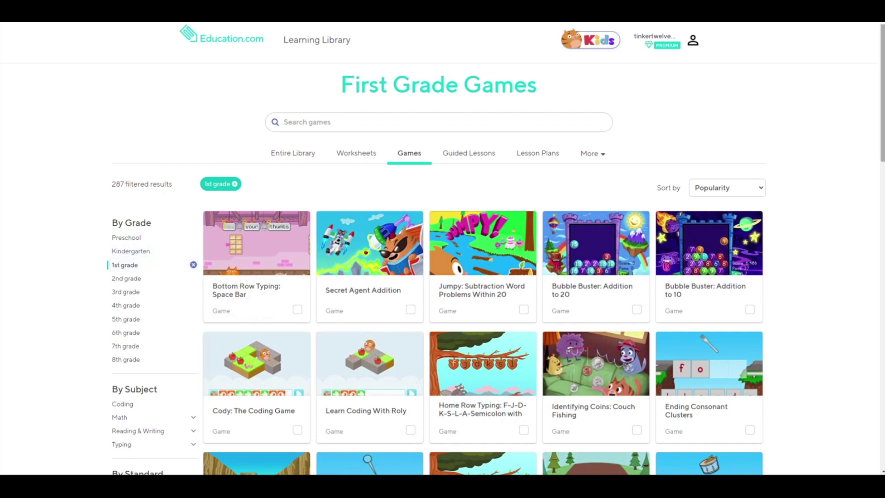
scroll(851, 149, "down", 1)
scroll(386, 352, "down", 2)
scroll(386, 353, "down", 2)
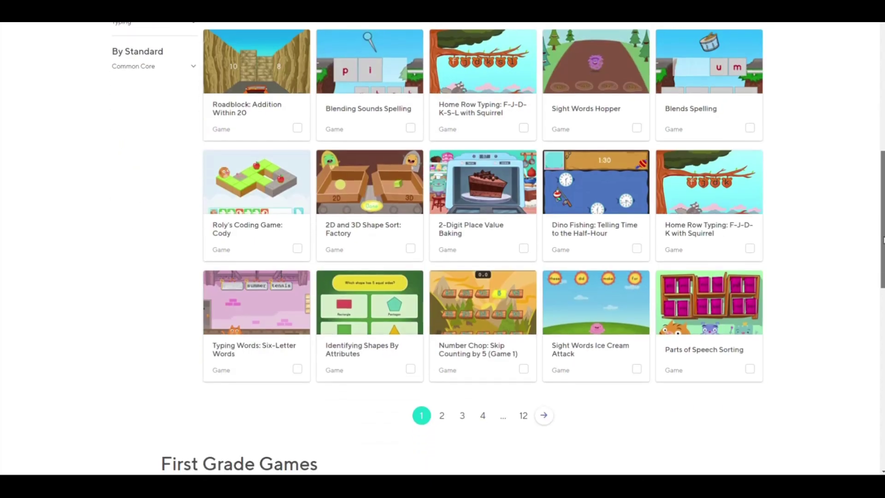
Step: Open the 2D and 3D Shape Sort: Factory game from the First Grade Games list
left_click(374, 211)
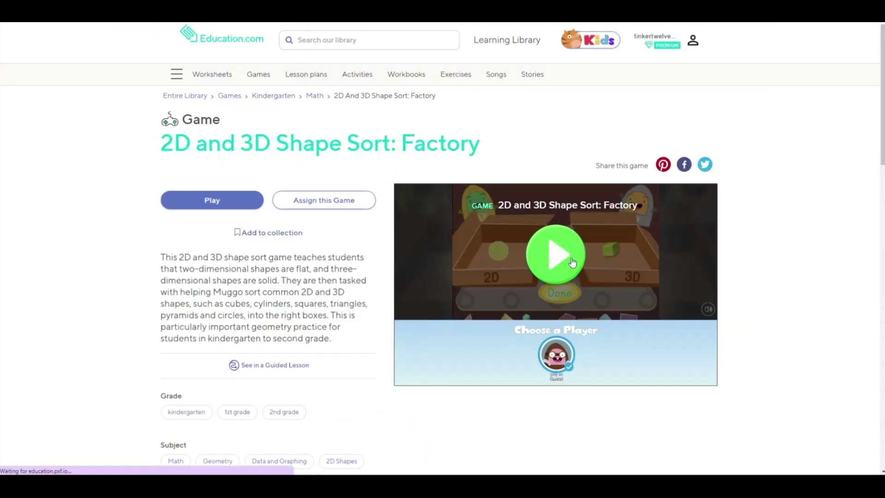
Step: Start playing the 2D and 3D Shape Sort: Factory game
left_click(572, 257)
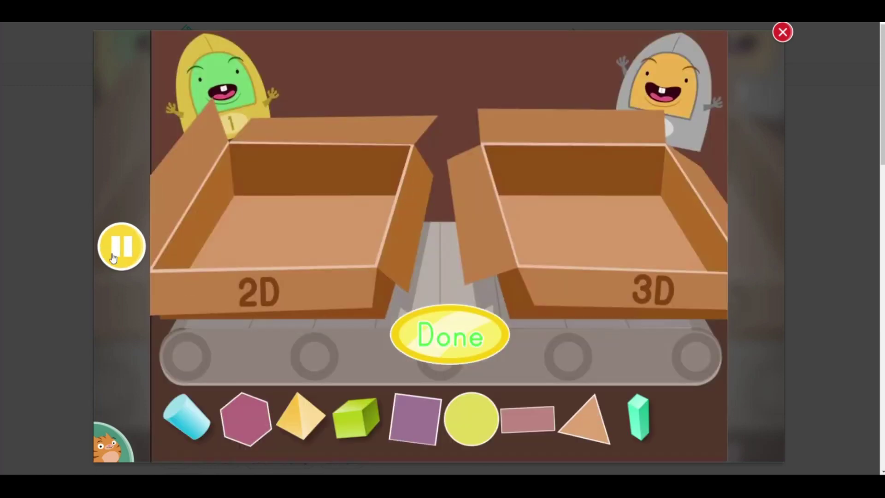
Step: Sort the cylinder and pyramid into 3D and the hexagon into 2D, then move the cube to 3D
left_click_drag(182, 411, 574, 187)
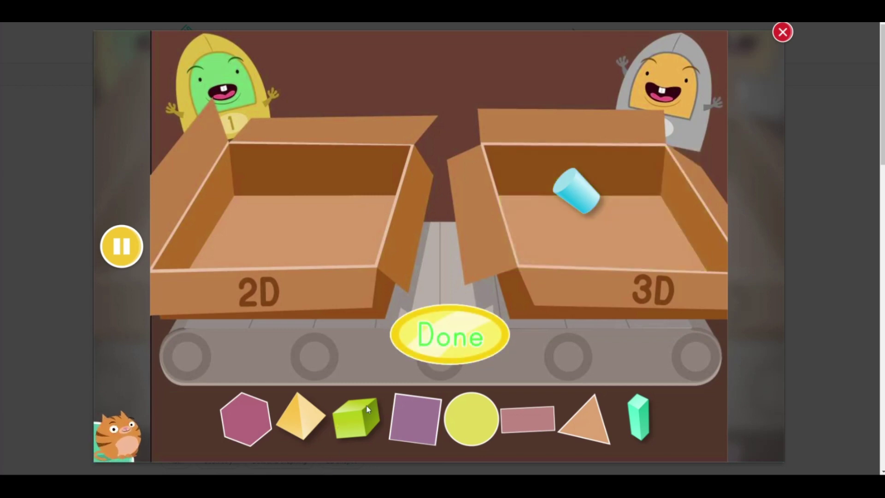
left_click_drag(359, 414, 323, 208)
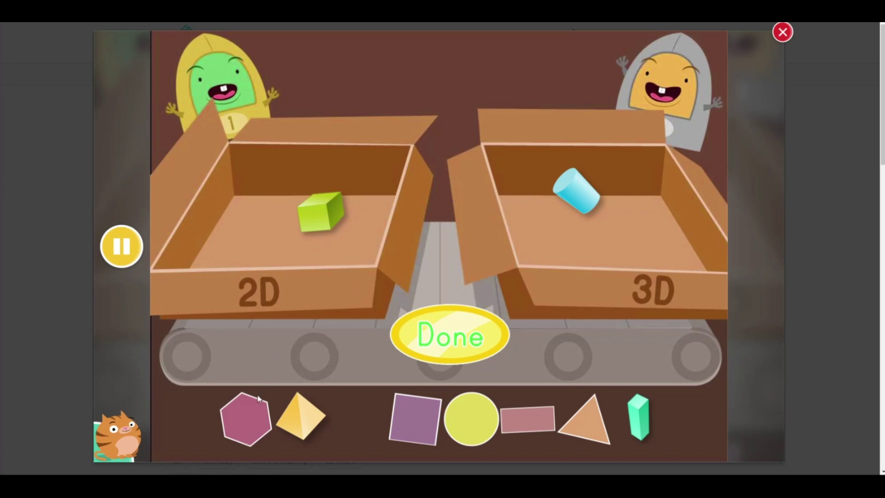
left_click_drag(267, 403, 261, 211)
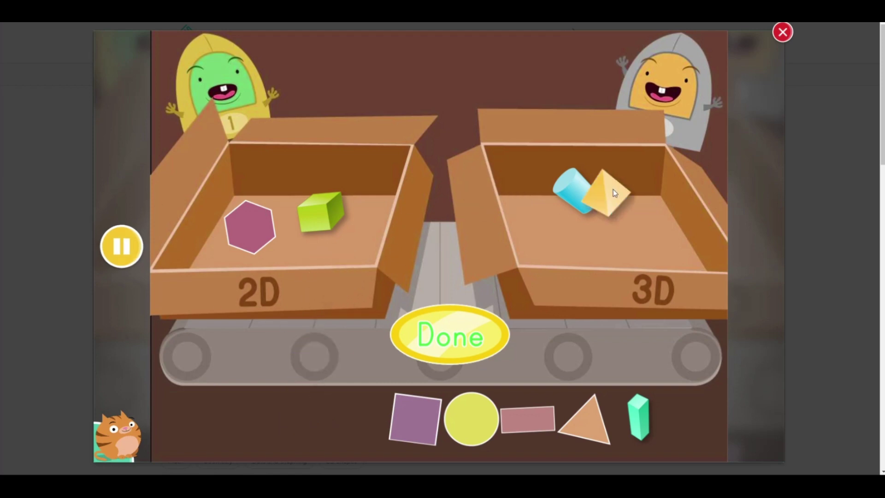
left_click_drag(306, 413, 614, 189)
left_click_drag(346, 216, 546, 198)
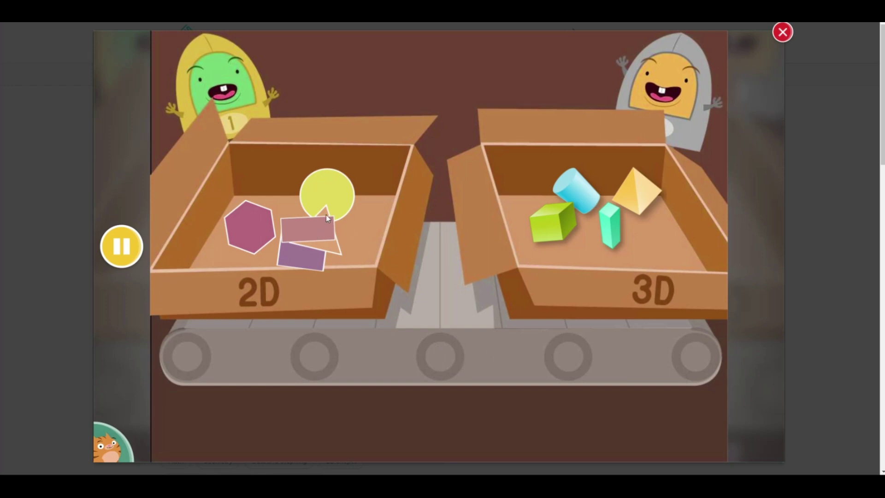
Step: Submit the sorted shapes with Done to see the results
left_click(633, 216)
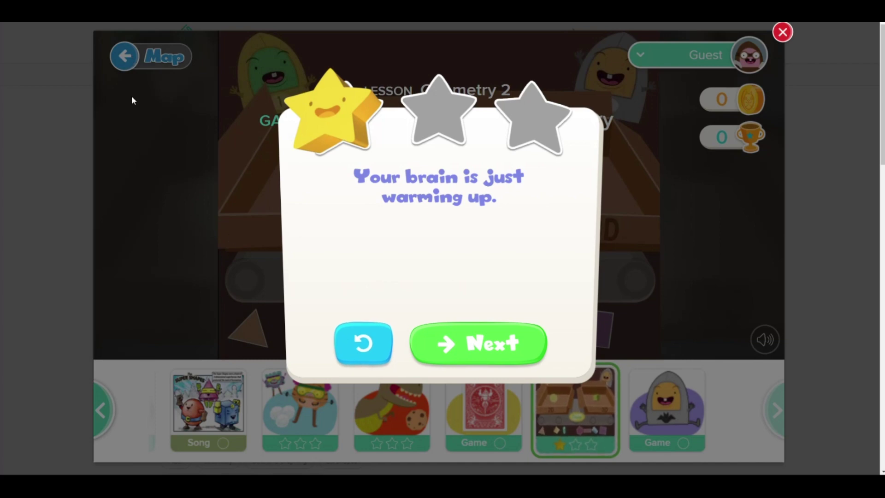
Step: Continue from the results to Airplane Tangram and start the game
left_click(462, 339)
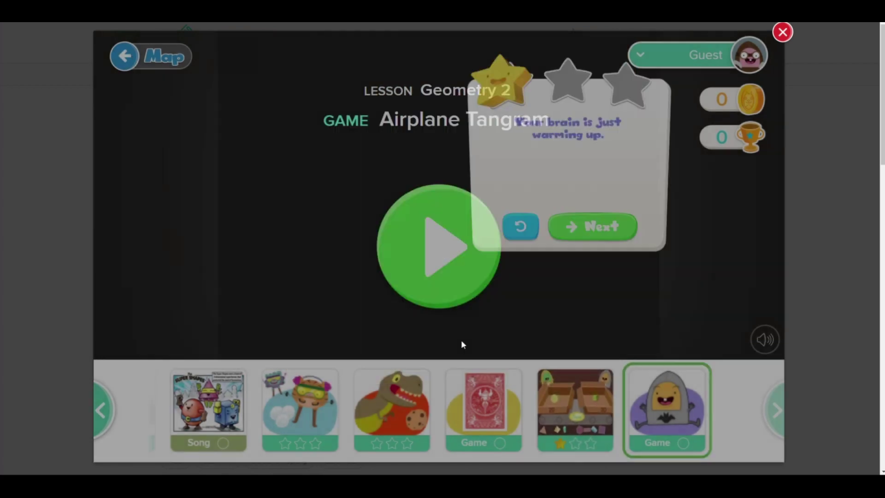
left_click(444, 261)
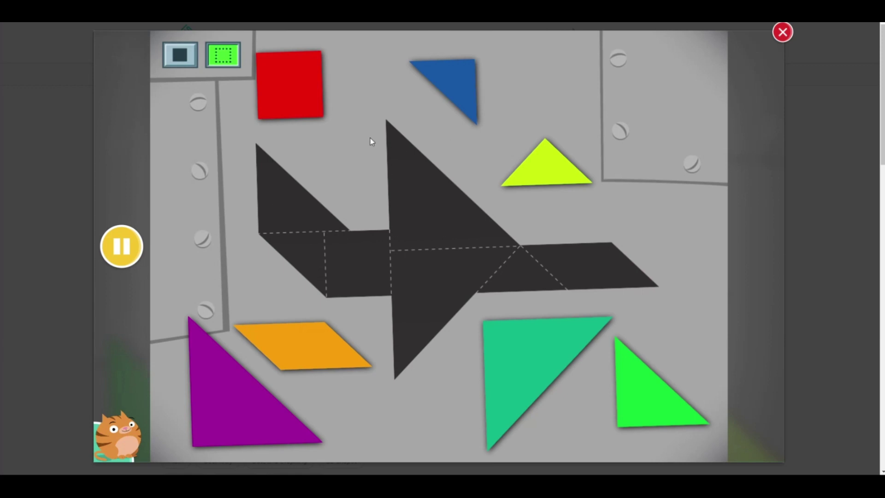
Step: Fit the red square and the yellow, teal and blue triangles into the airplane outline
left_click_drag(307, 112, 379, 289)
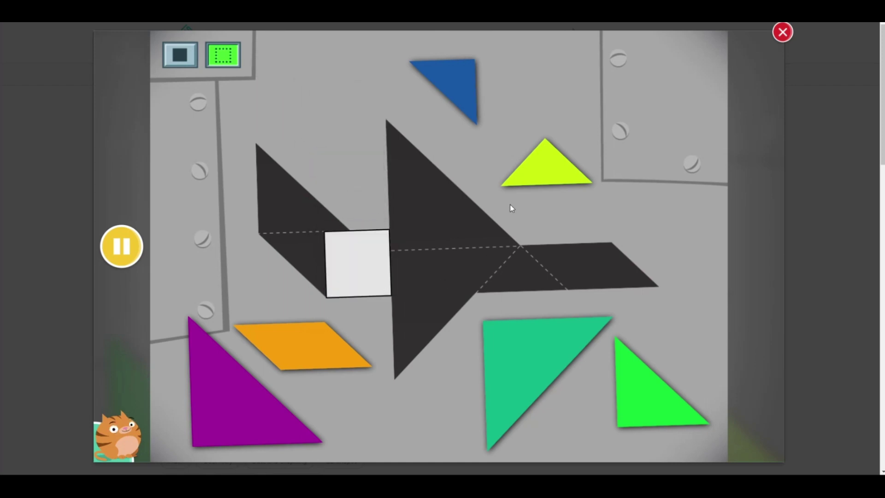
left_click_drag(547, 165, 522, 273)
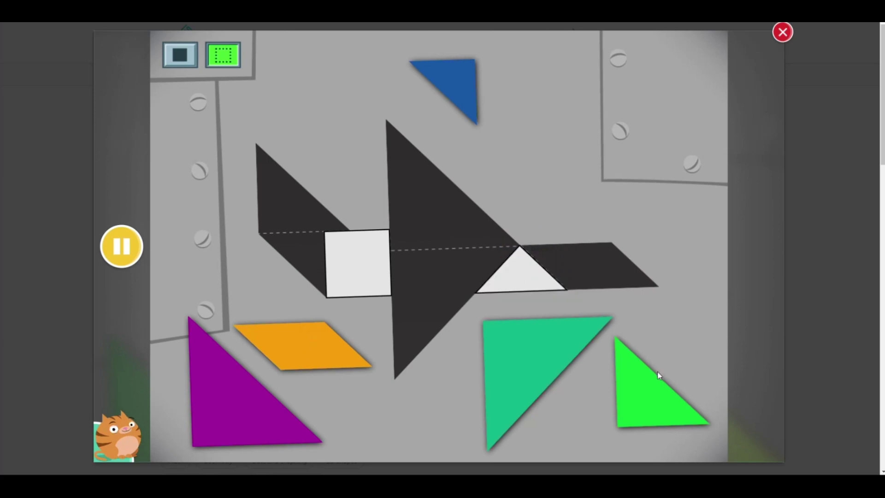
left_click_drag(548, 400, 439, 318)
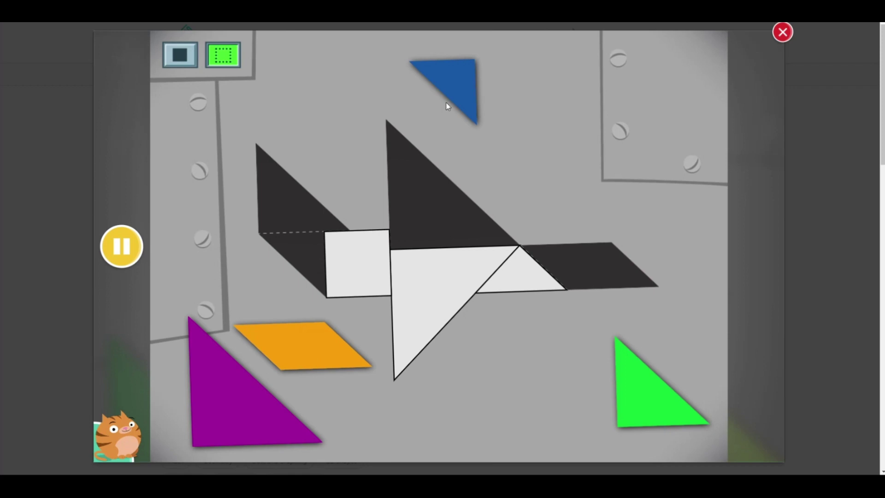
left_click_drag(455, 64, 310, 243)
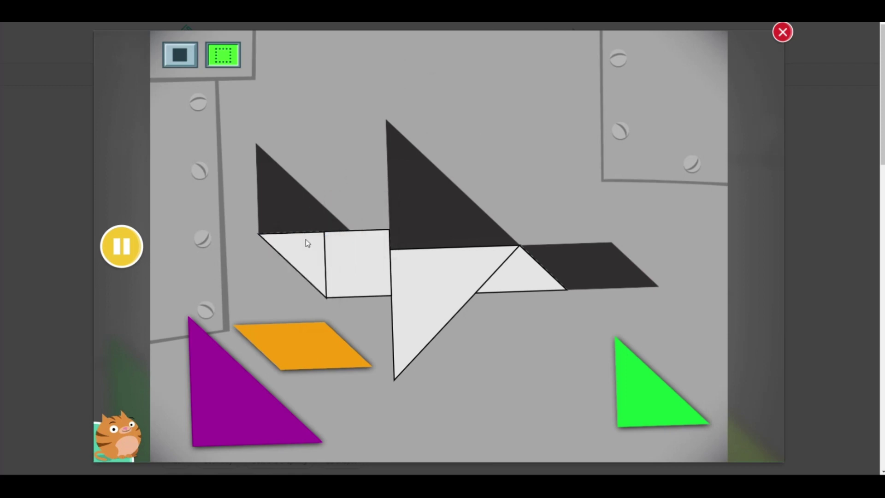
Step: Place the purple and green triangles and the orange parallelogram into the remaining airplane slots
left_click_drag(242, 343, 421, 165)
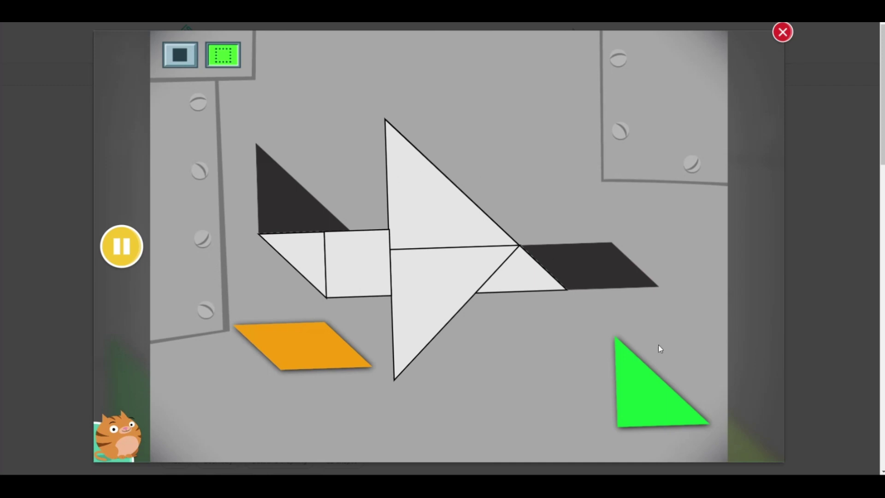
mouse_move(648, 368)
left_mouse_down()
mouse_move(292, 250)
mouse_move(301, 201)
left_mouse_up()
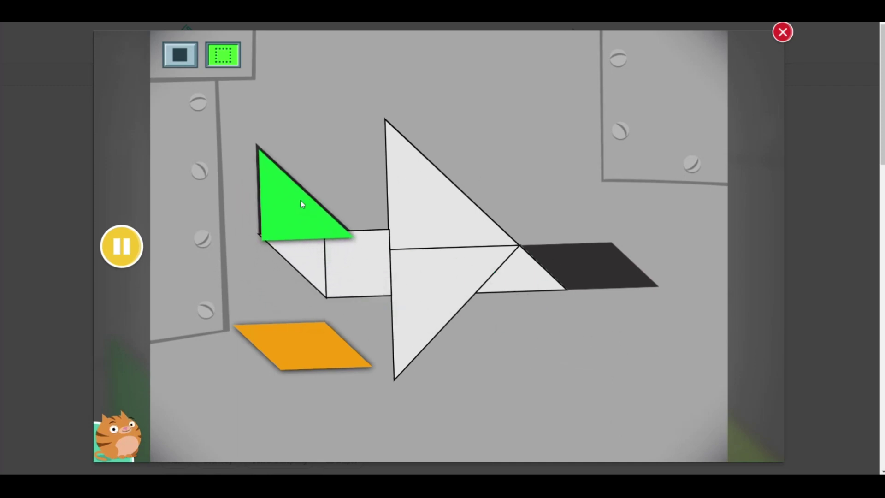
left_click_drag(319, 345, 617, 270)
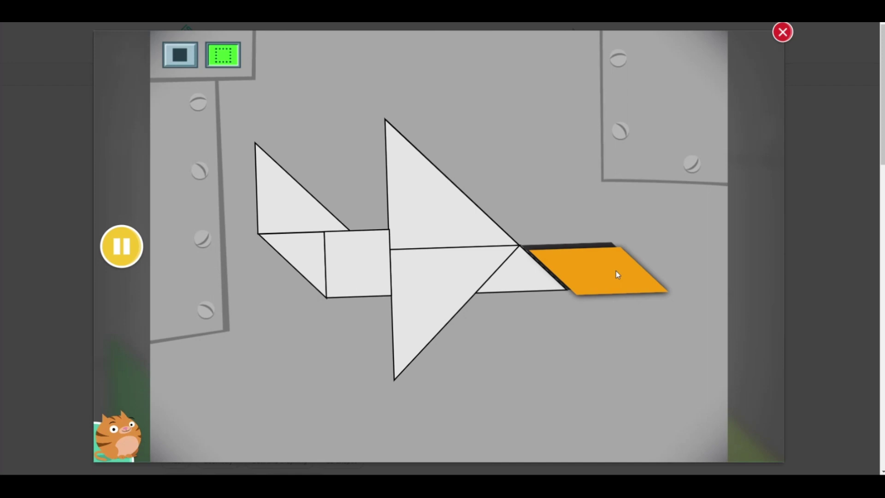